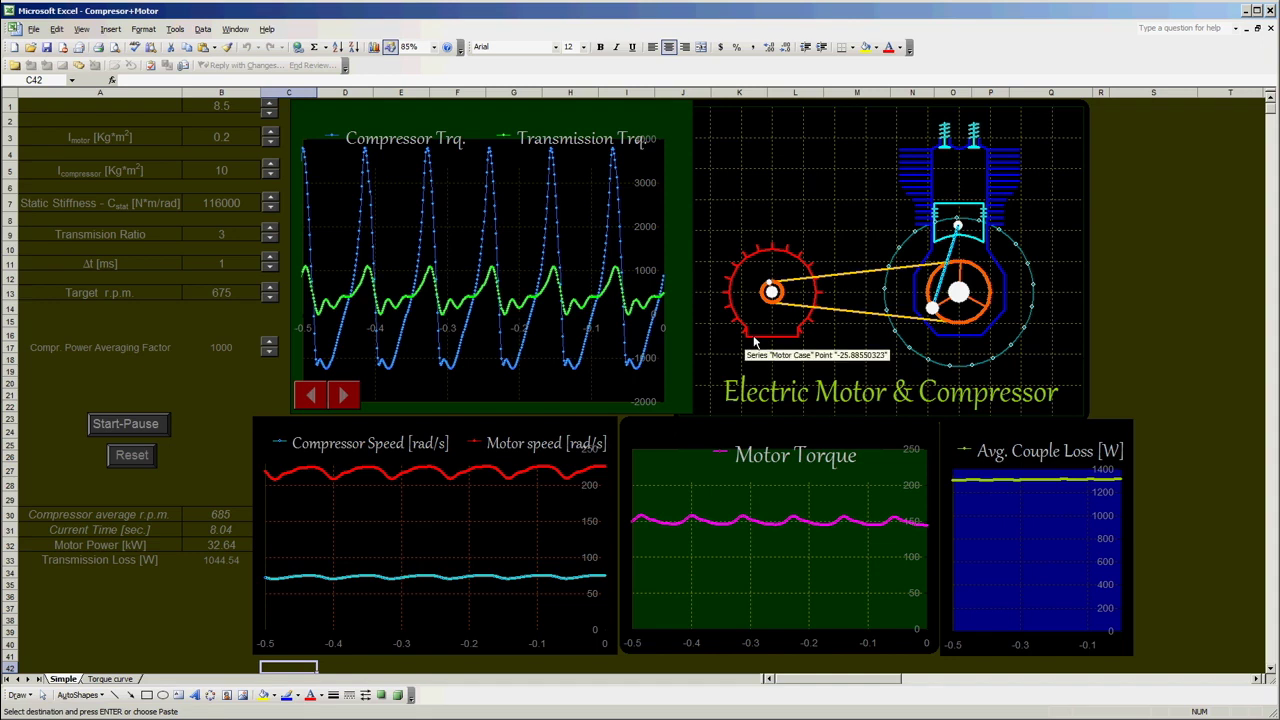
Start the compressor and motor simulation and widen the charts' time span to 3 seconds.
mouse_move(749, 341)
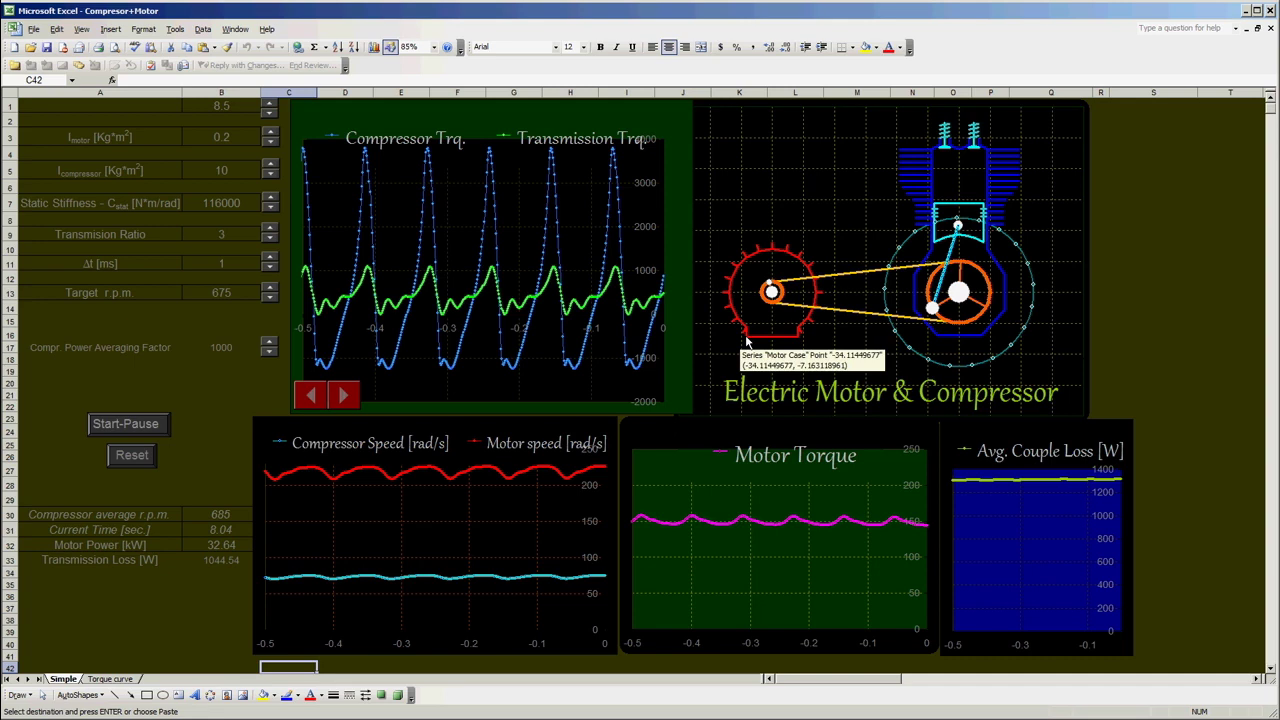
left_click(160, 424)
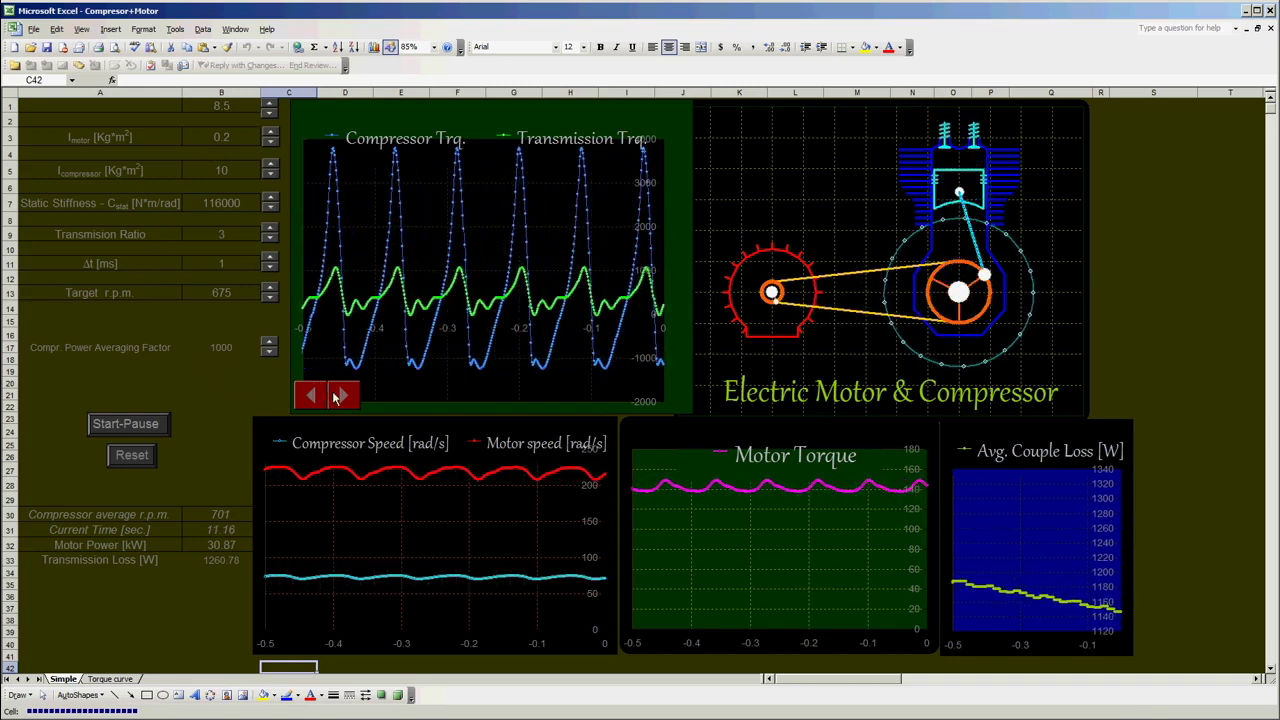
left_click(345, 395)
left_click(345, 395)
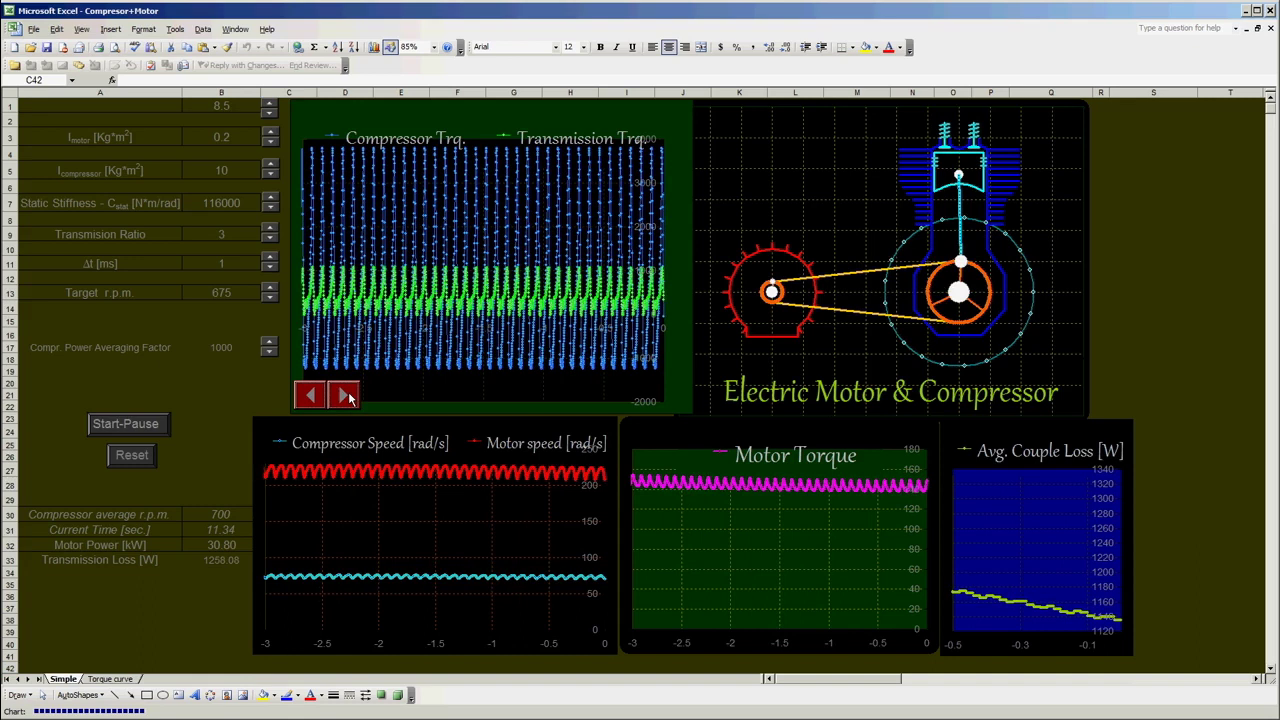
Shorten the time span of the torque and speed charts to 0.2 seconds.
left_click(311, 396)
left_click(311, 396)
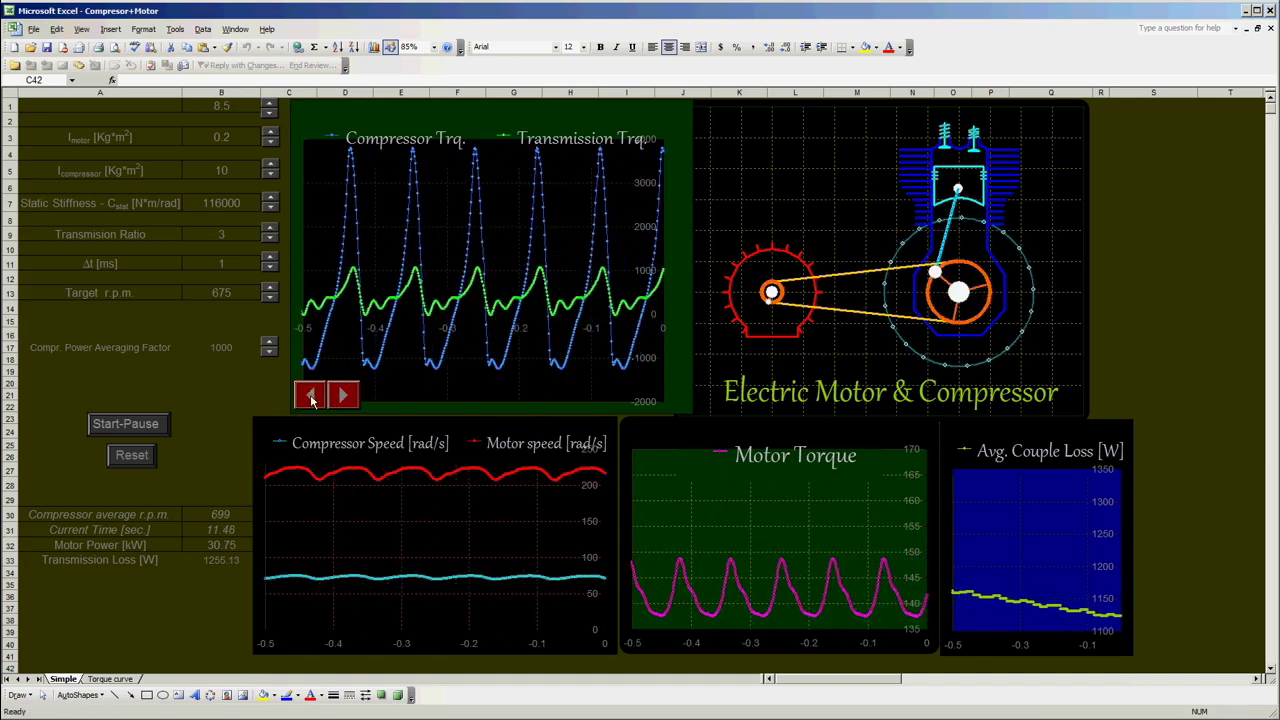
left_click(311, 396)
left_click(311, 396)
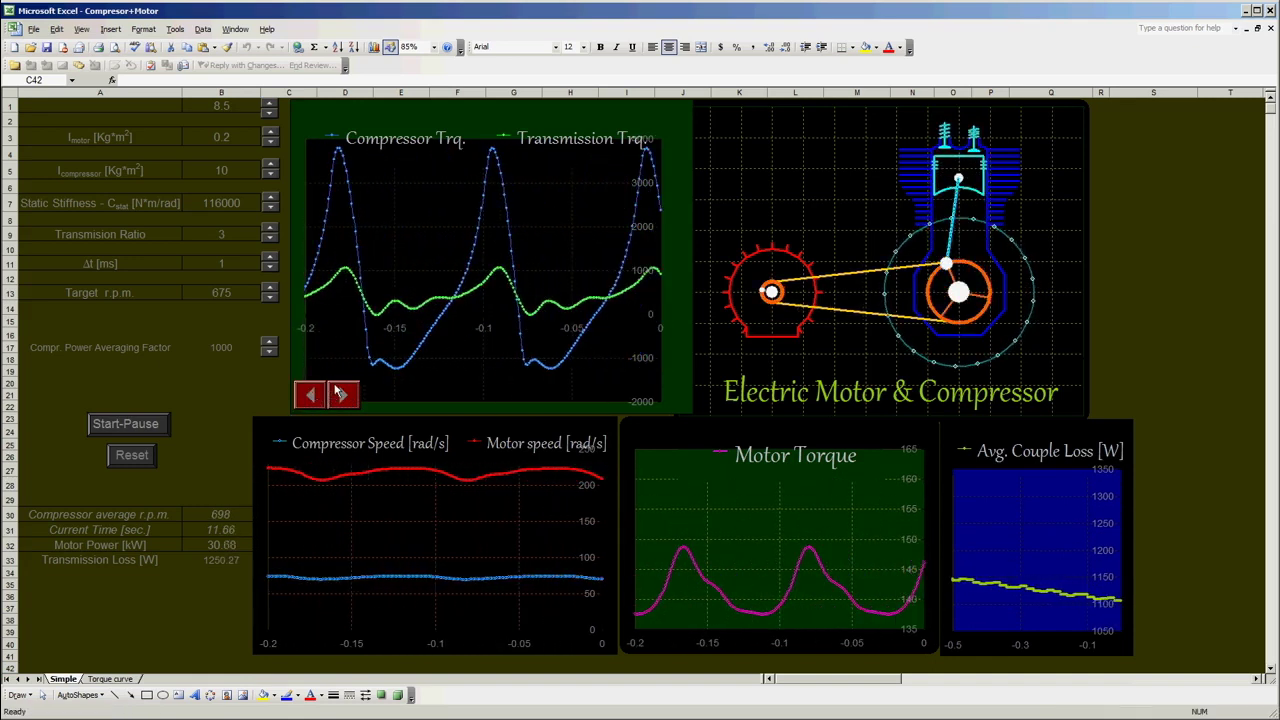
Try a time step Δt of 0.1 ms in the running simulation and bring it back up to 1 ms.
left_click(270, 268)
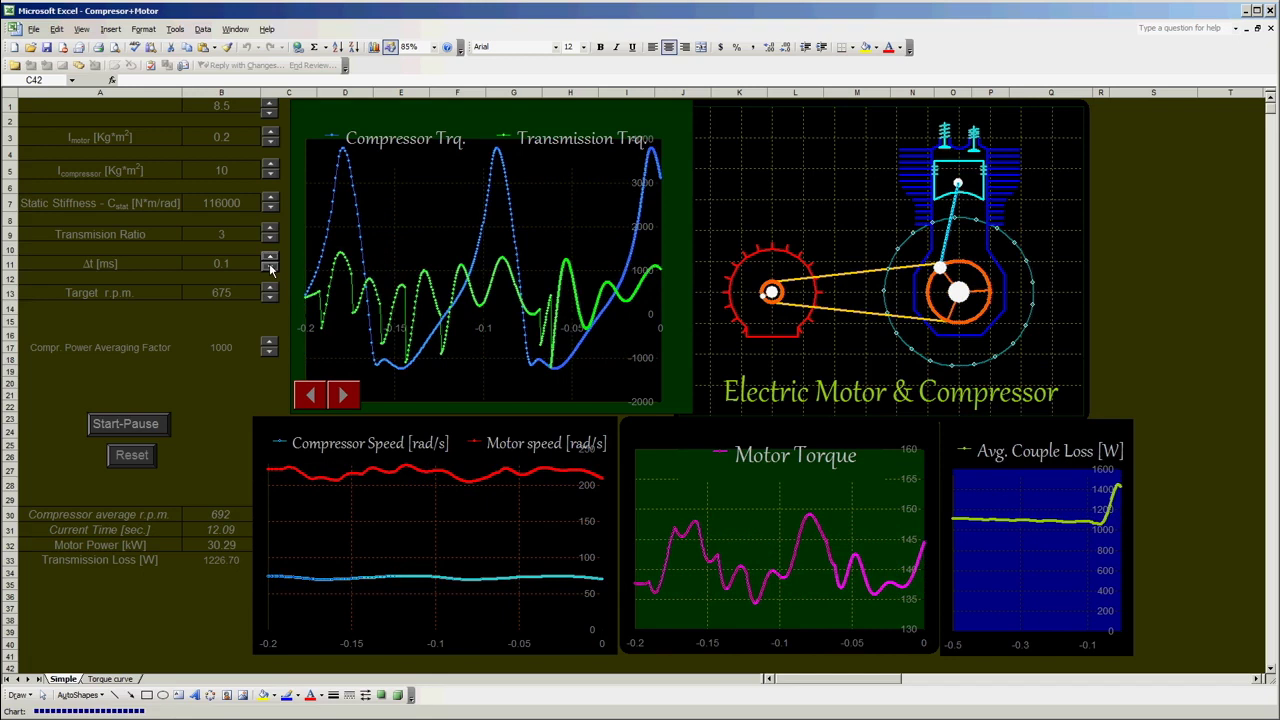
left_click(270, 256)
left_click(270, 256)
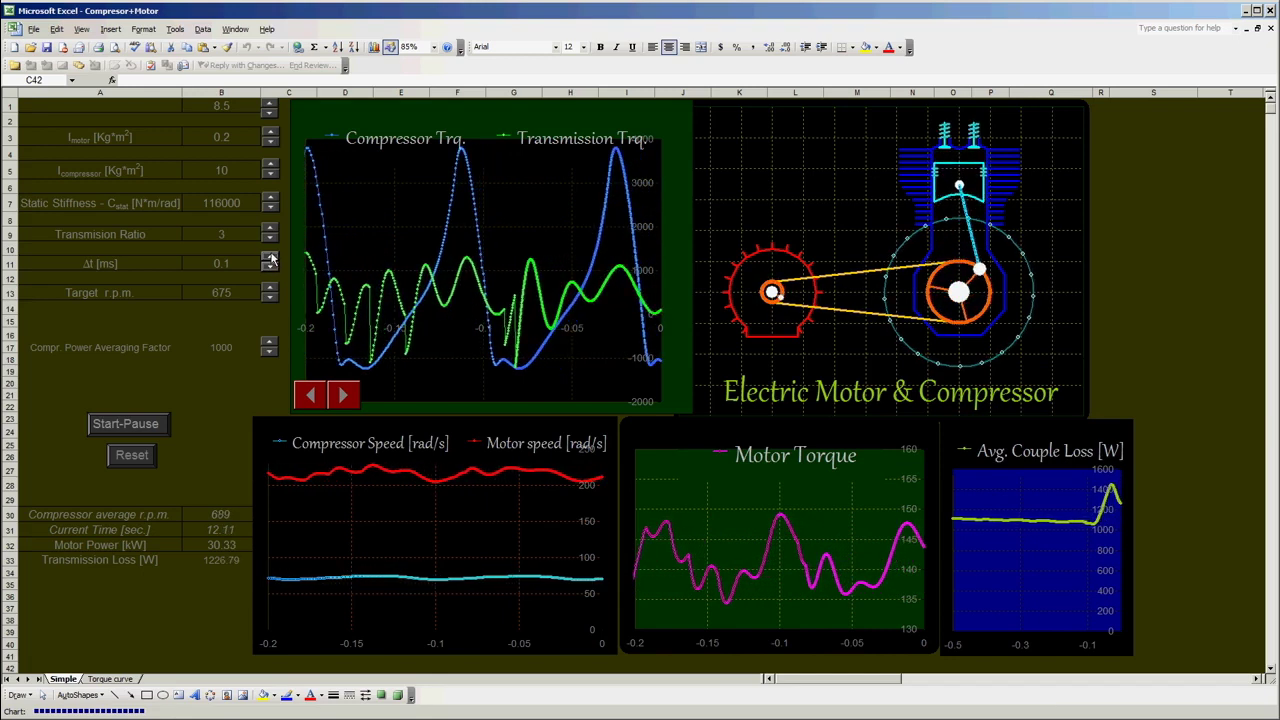
left_click(270, 256)
left_click(270, 256)
left_click(270, 256)
left_click(270, 256)
left_click(270, 256)
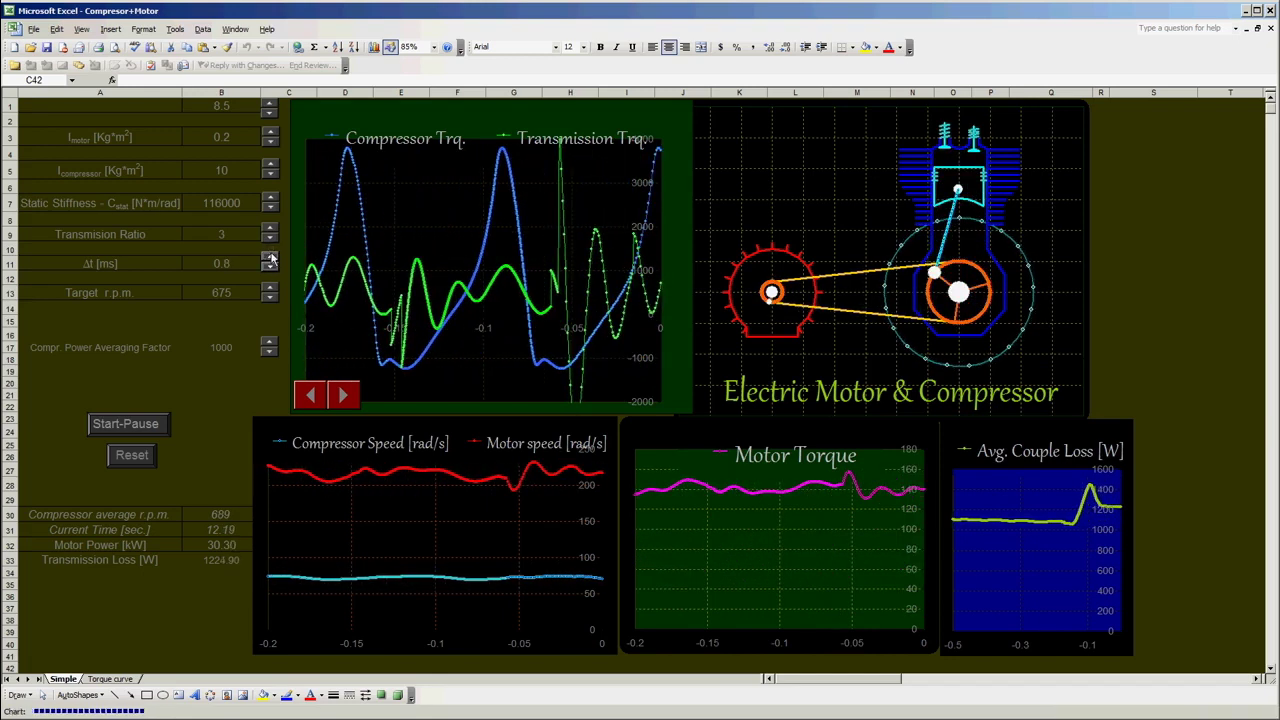
left_click(270, 256)
left_click(270, 256)
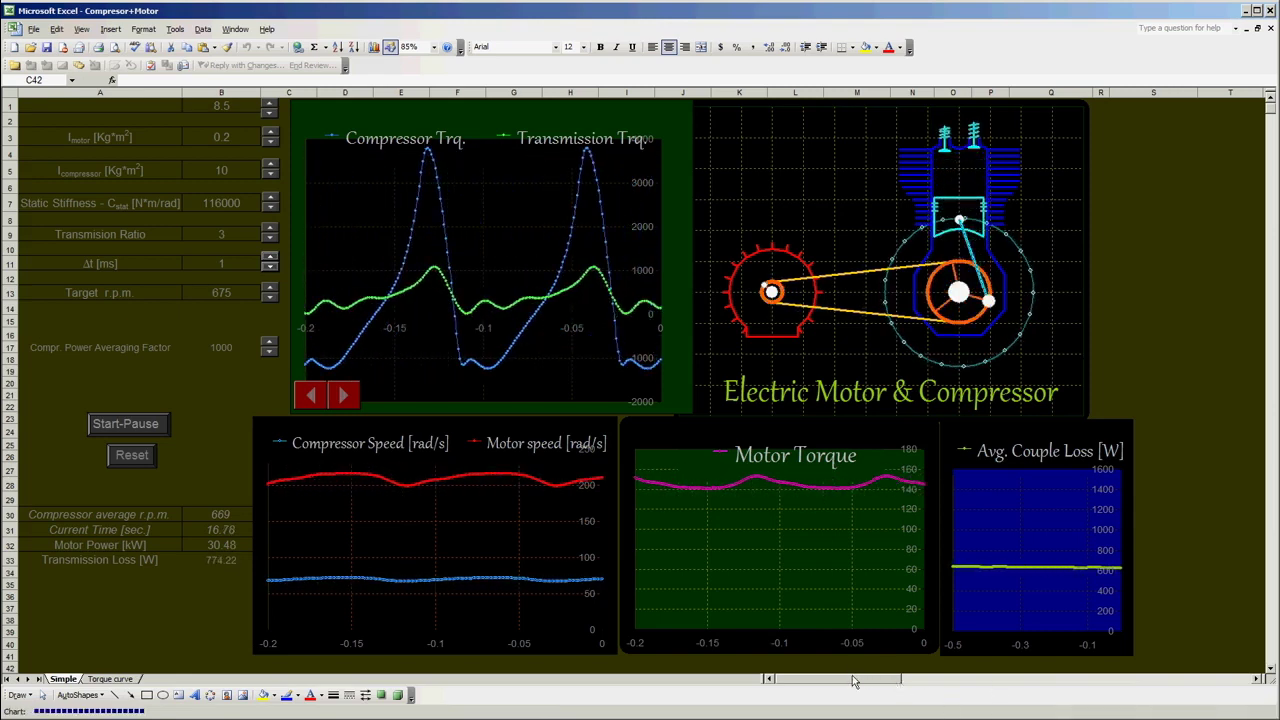
Examine the torque curve charts and the compressor and motor calculation tables beside the dashboard, and return to the dashboard.
left_click_drag(900, 683, 1012, 683)
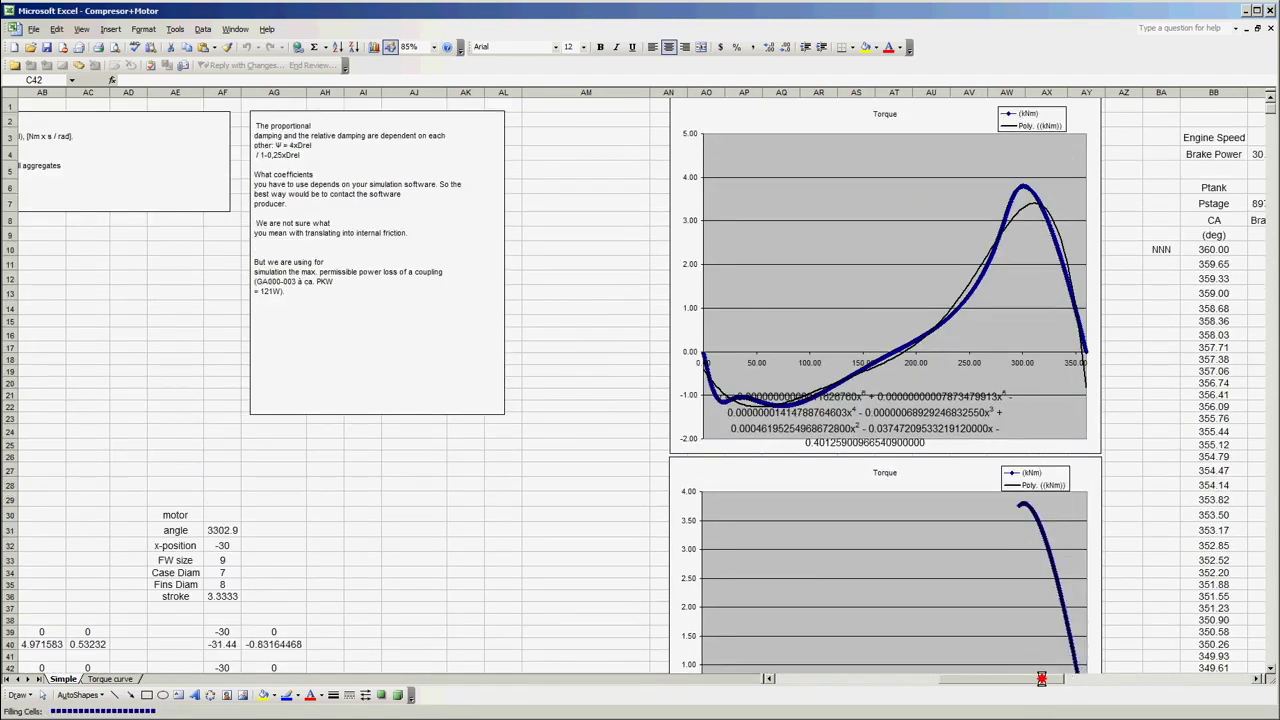
left_click_drag(1041, 679, 959, 677)
scroll(959, 676, "down", 7)
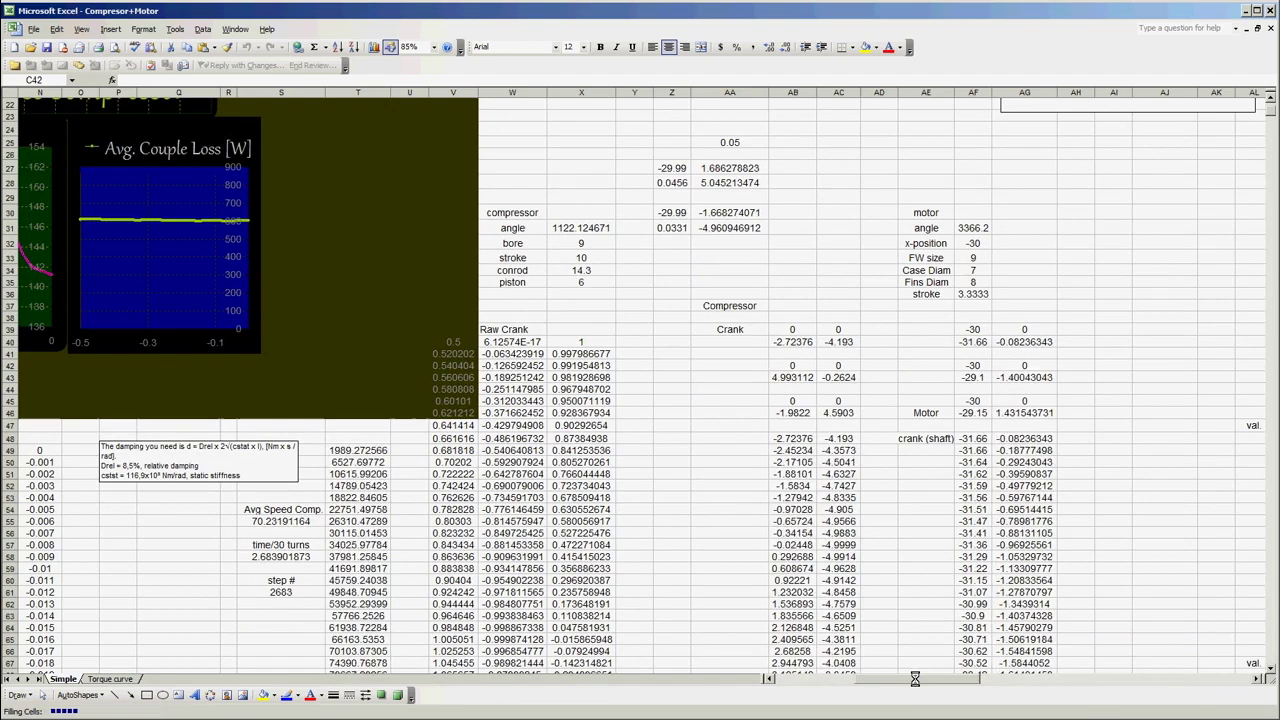
left_click_drag(959, 678, 770, 675)
scroll(712, 394, "up", 7)
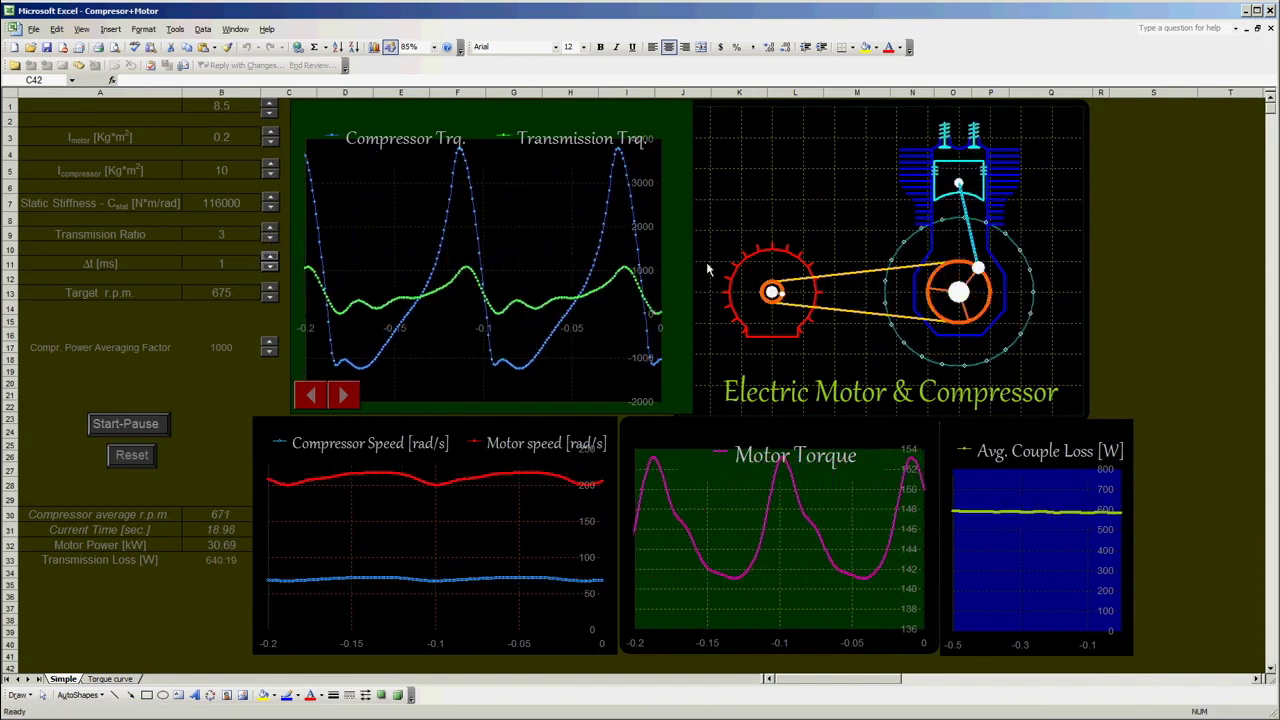
Set the transmission ratio to 1.9 and rerun the simulation from a reset, pausing it at the end.
left_click(269, 239)
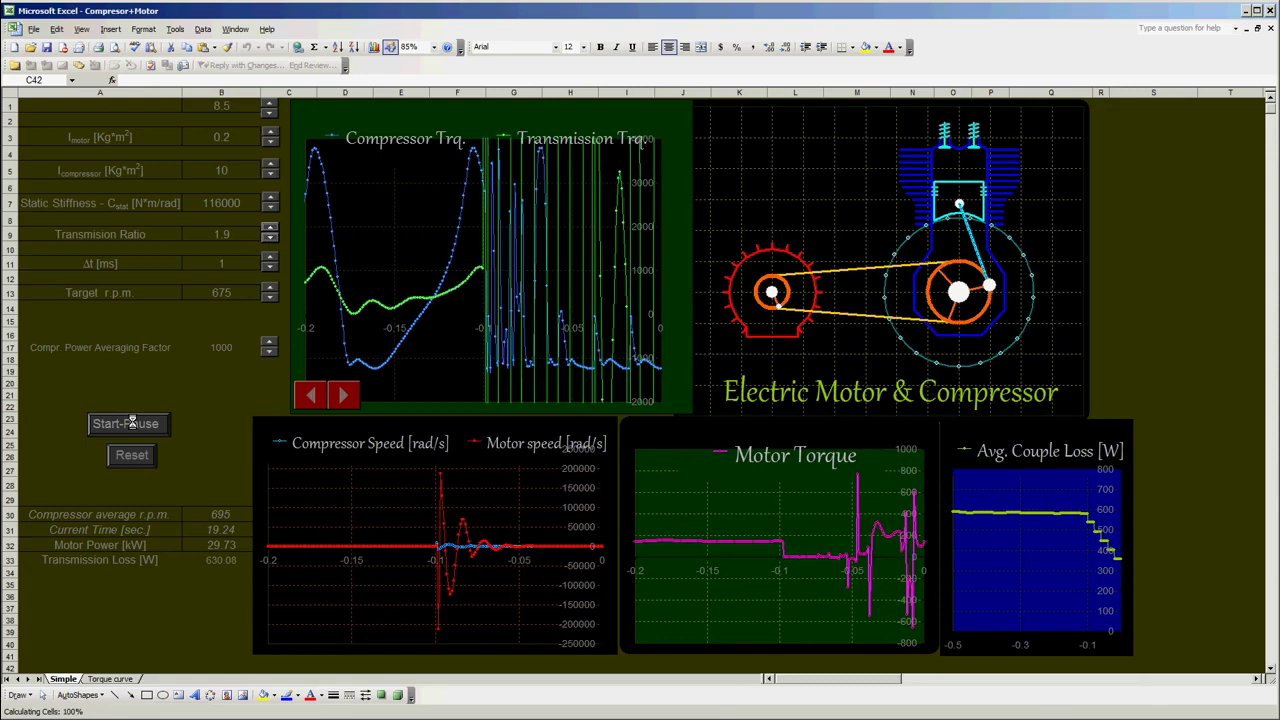
left_click(139, 455)
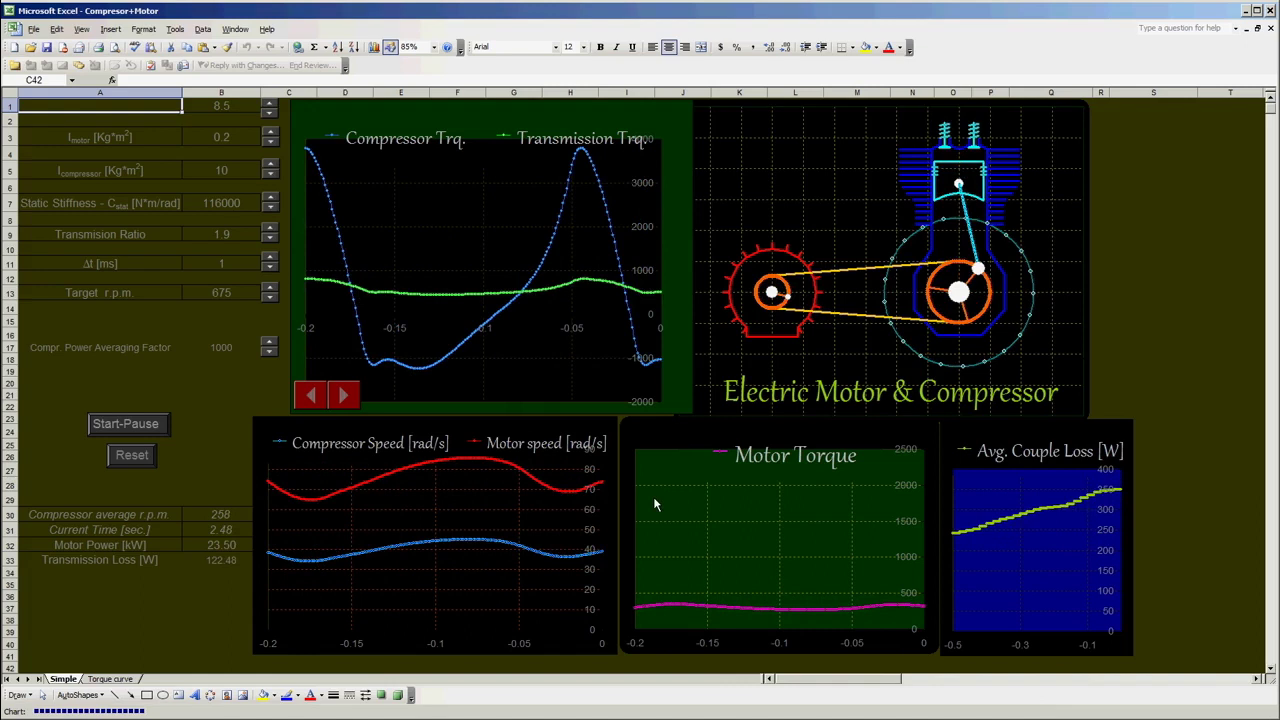
left_click(150, 424)
Switch to the 27_Simulink Model presentation in PowerPoint and examine the Simulink and Excel models on slide 1.
key("alt+Tab")
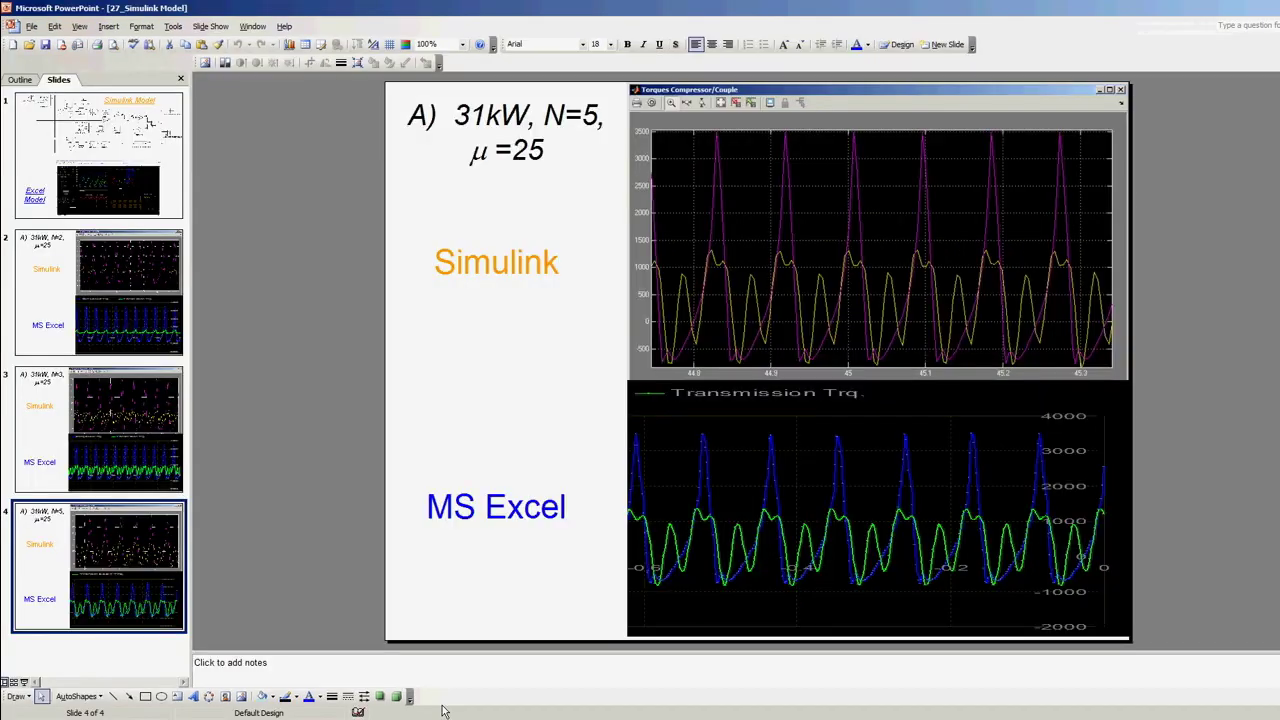
left_click(116, 131)
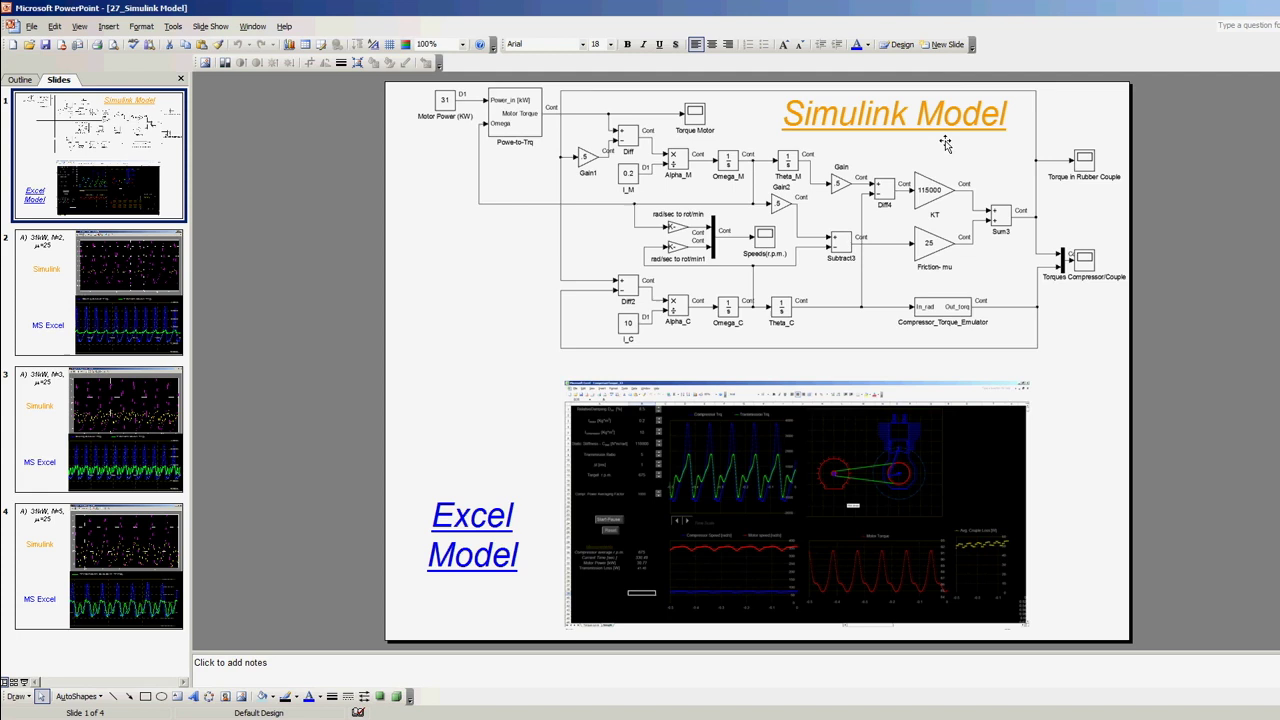
left_click(768, 191)
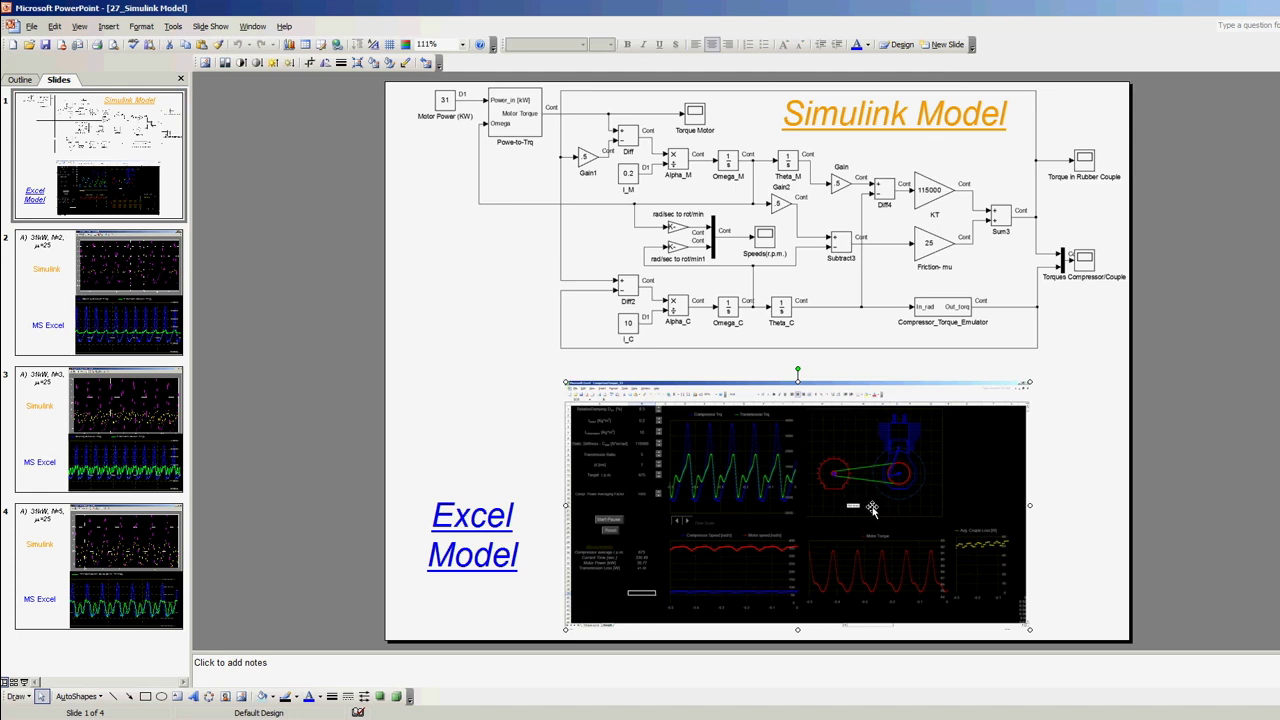
Compare the Simulink and MS Excel torque plots on the slides for N=2, N=3 and N=5.
left_click(88, 298)
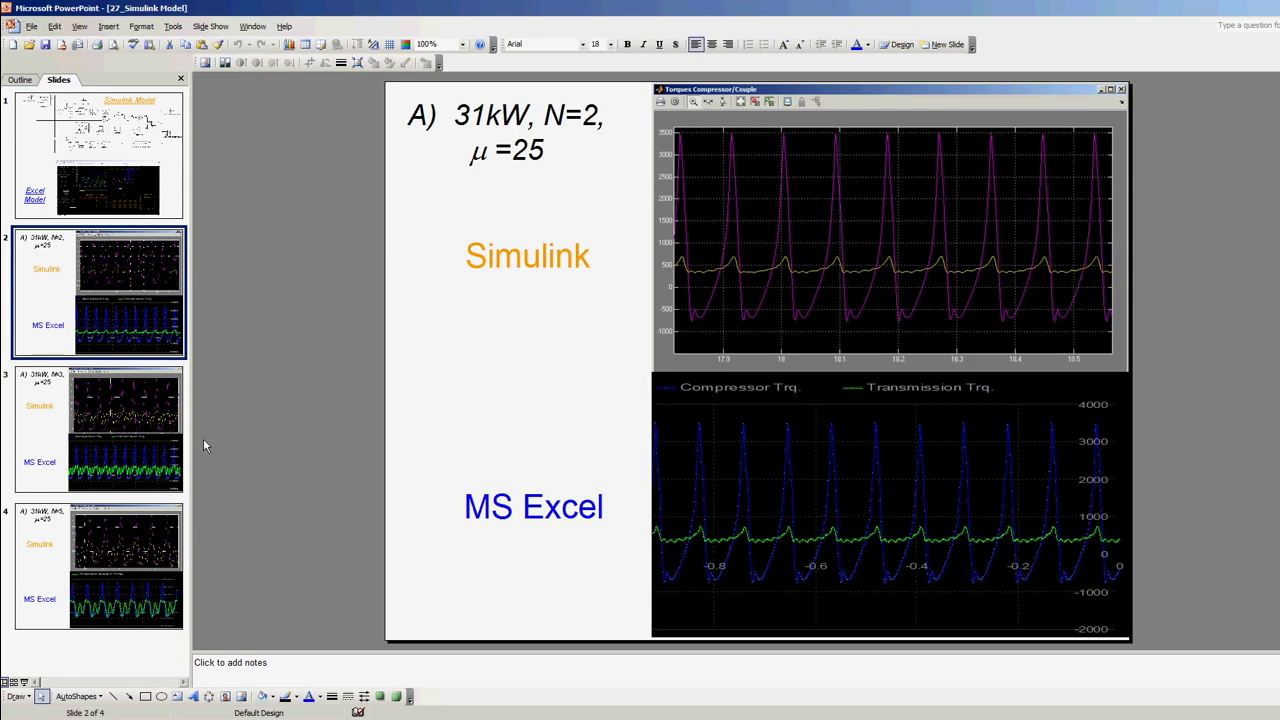
left_click(128, 412)
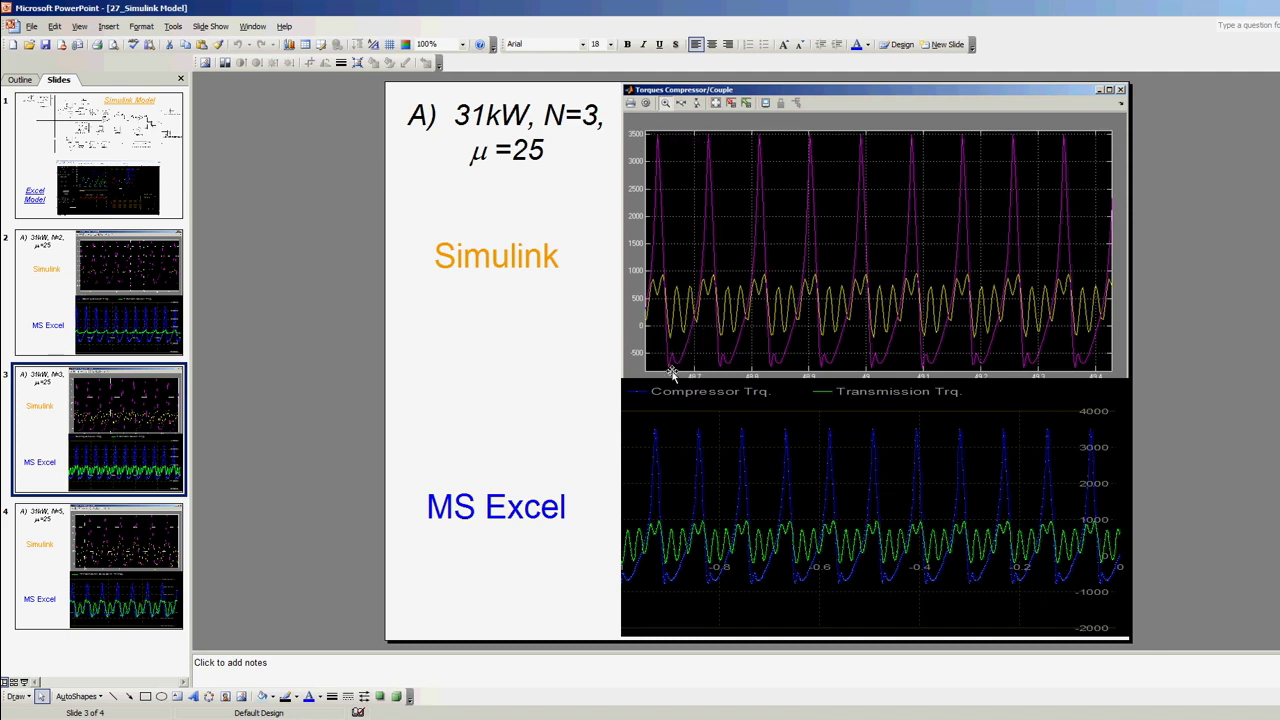
left_click(87, 571)
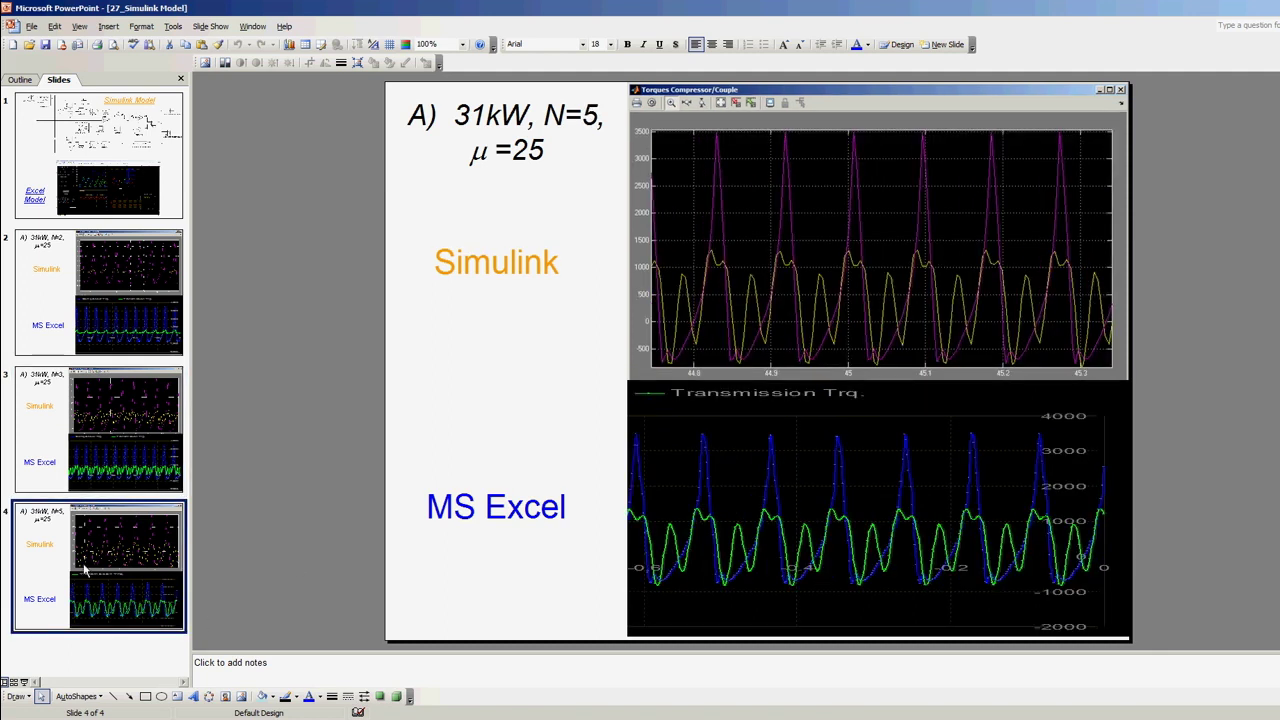